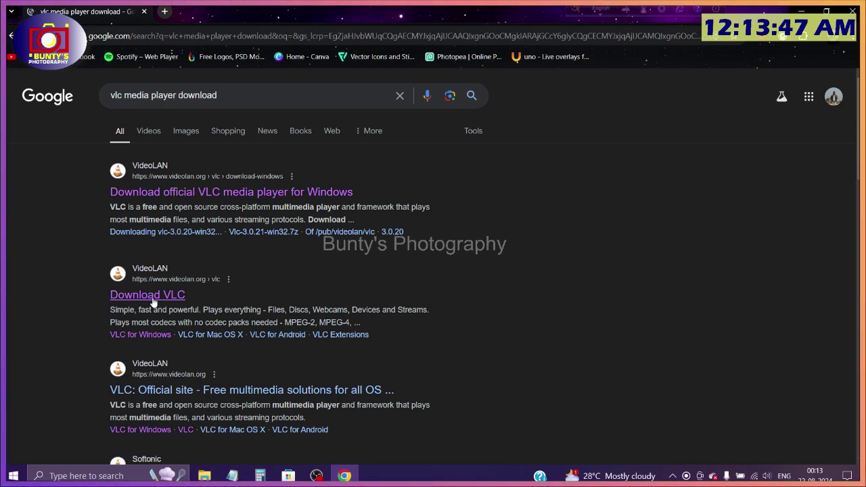
Start downloading the Windows 64bit version of VLC media player from the VideoLAN site, cancelling the duplicate download and closing the page.
left_click(160, 296)
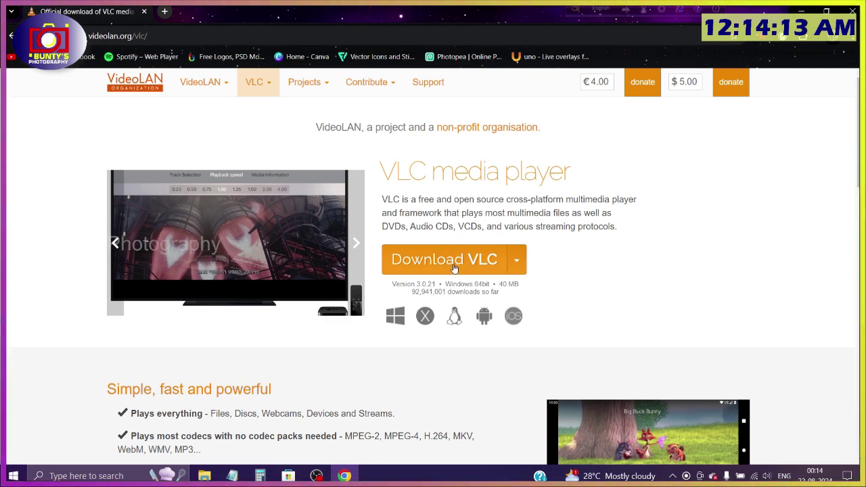
left_click(516, 265)
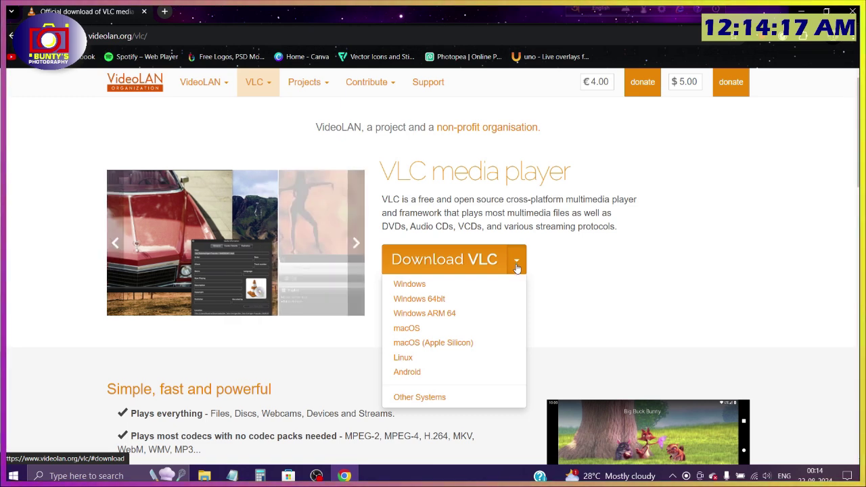
left_click(486, 305)
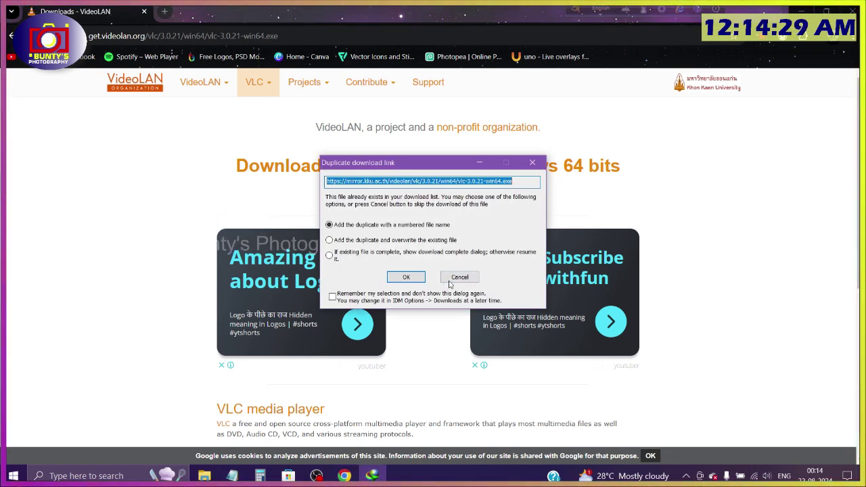
left_click(456, 281)
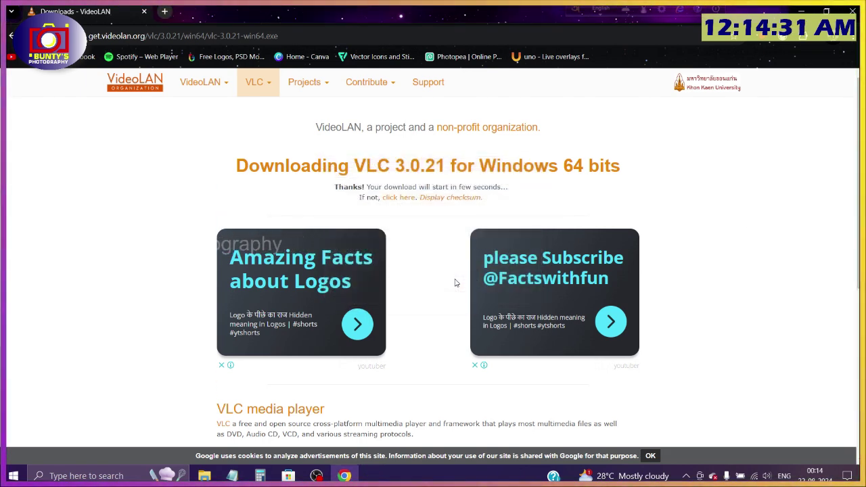
left_click(144, 12)
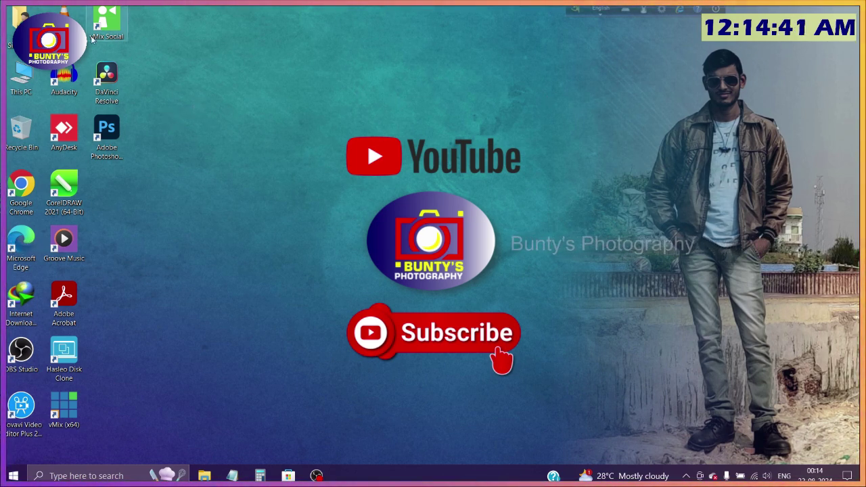
Switch to OBS Studio and add a new scene named Scene 2.
left_click(316, 476)
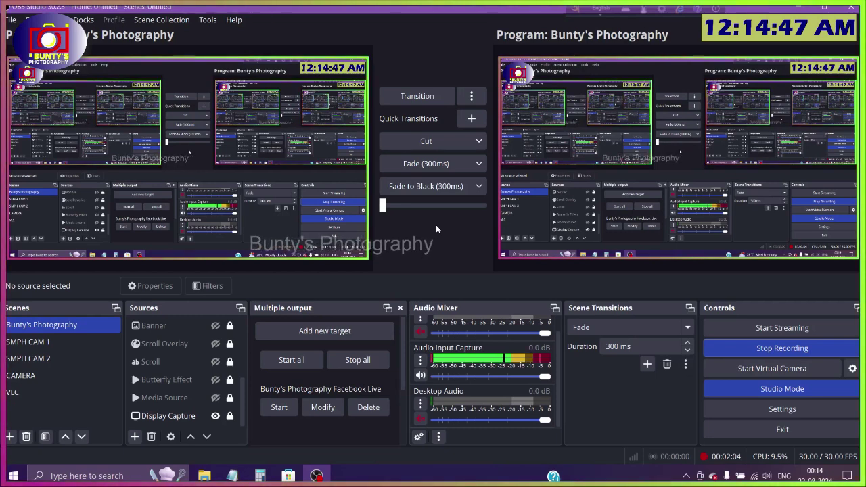
left_click(9, 437)
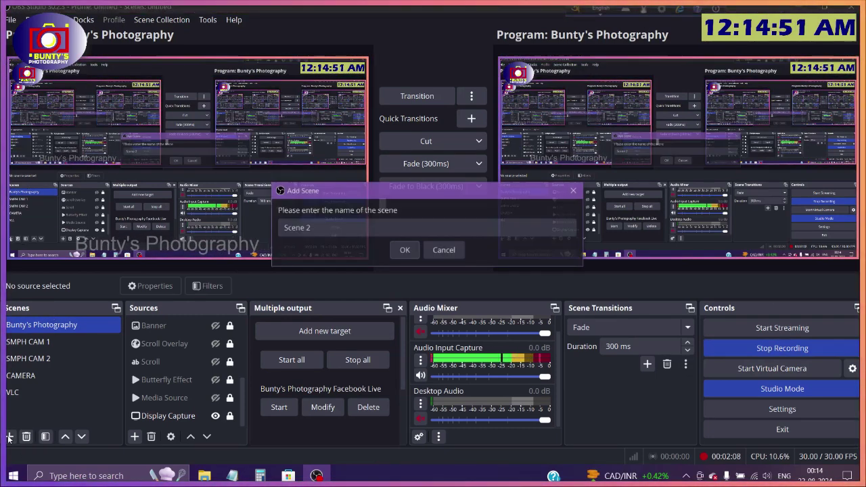
left_click(405, 250)
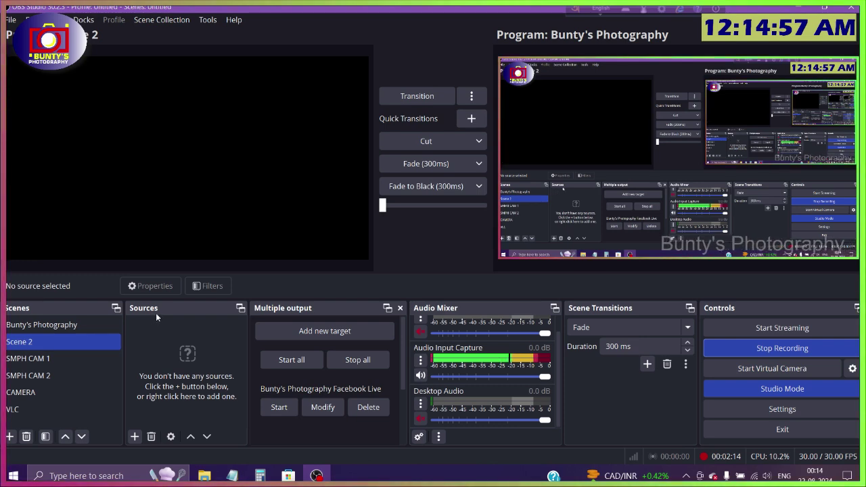
Add a new VLC Video Source to Scene 2 and set its visibility behavior to "Always play even when not visible".
left_click(134, 437)
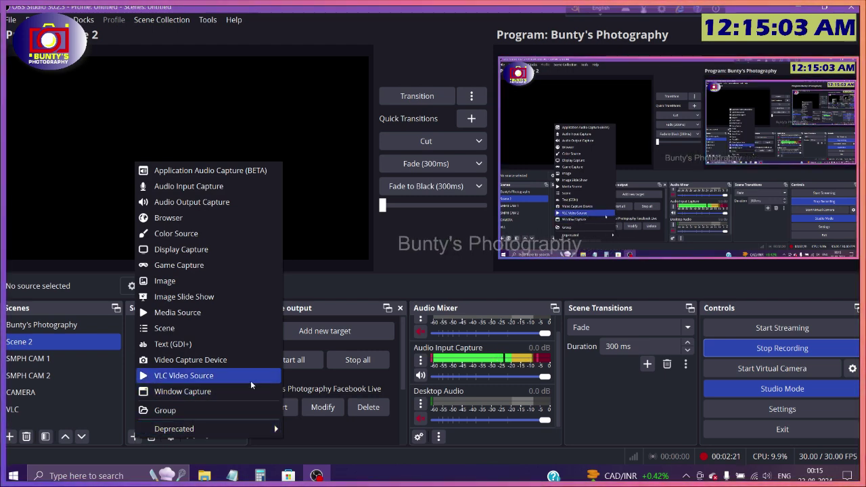
left_click(182, 377)
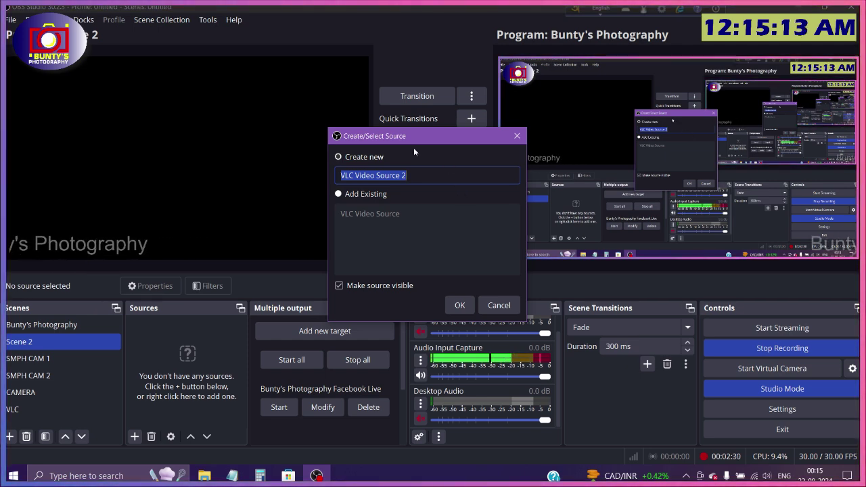
left_click(459, 305)
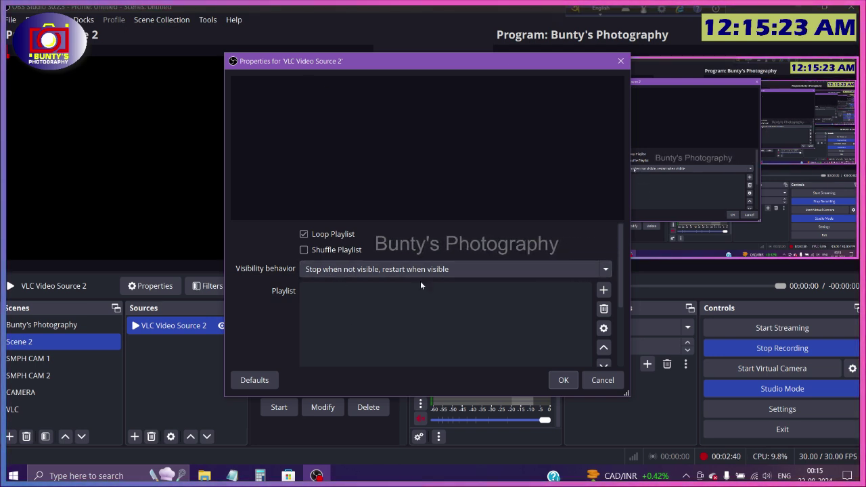
left_click(605, 270)
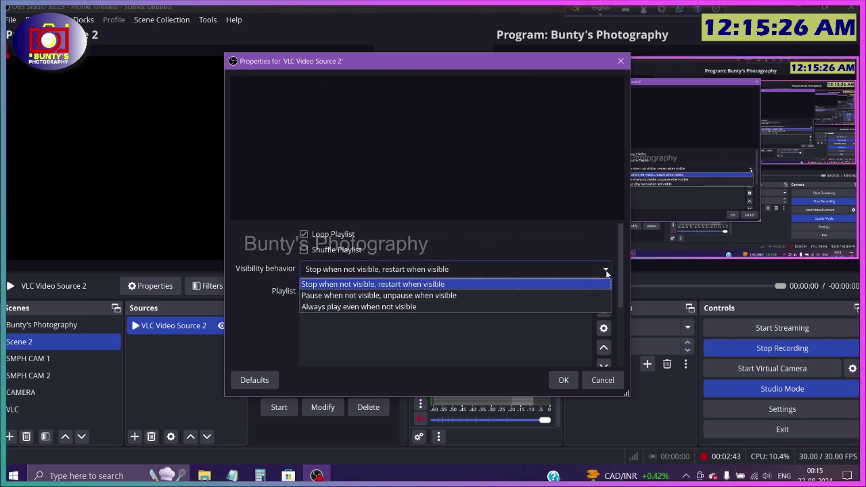
left_click(345, 308)
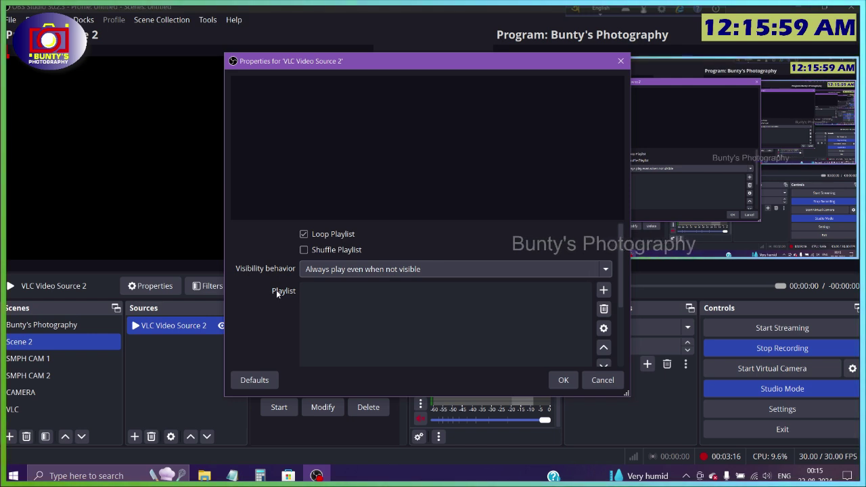
Add the video files 00008, 00009, 00013, 00014 and 00015 from the orchestra's camera recording folder to the VLC source's playlist.
left_click(605, 291)
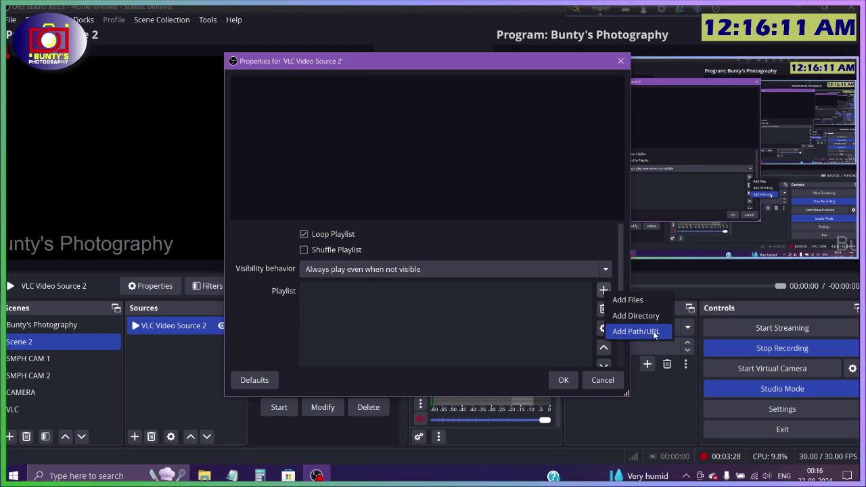
left_click(636, 301)
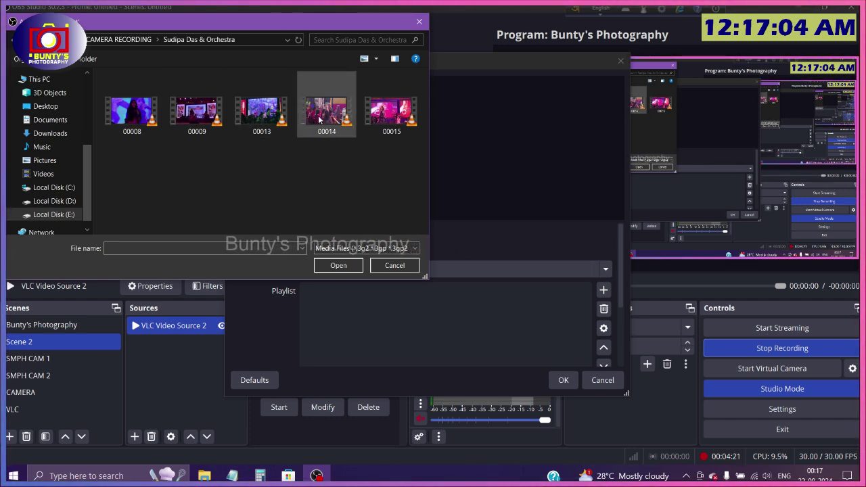
left_click(143, 131)
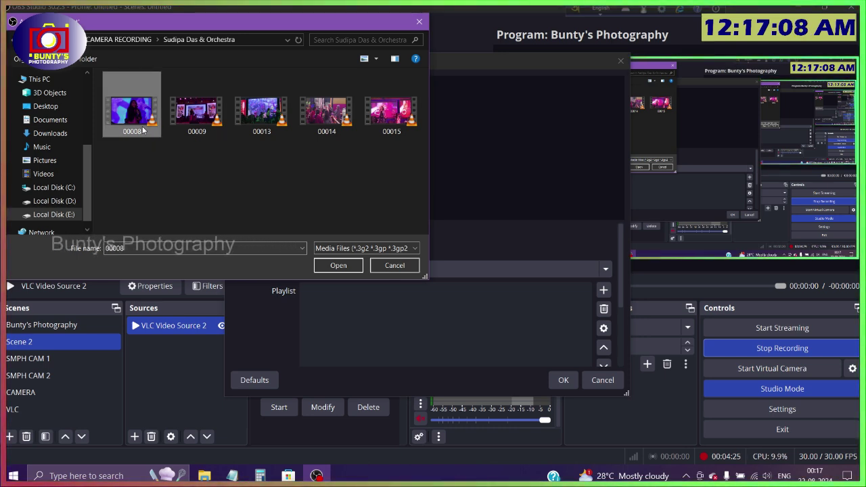
key("ctrl+a")
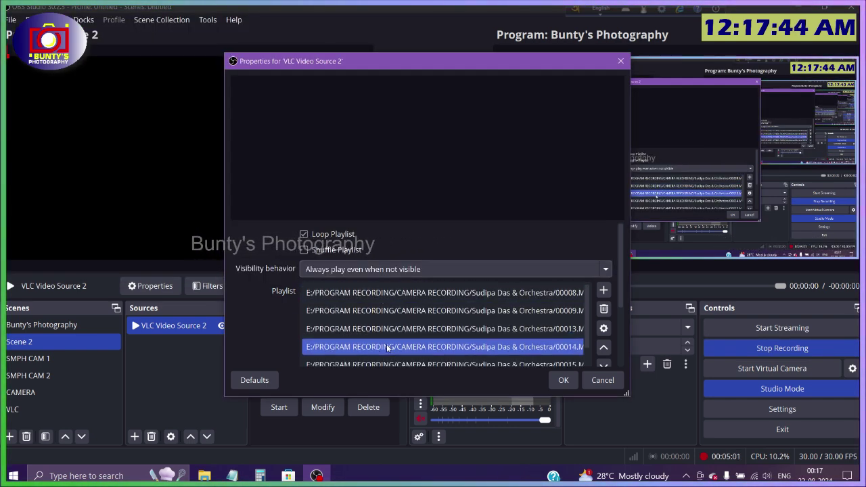
Review the video file entries in the VLC source's playlist and their order.
left_click(514, 294)
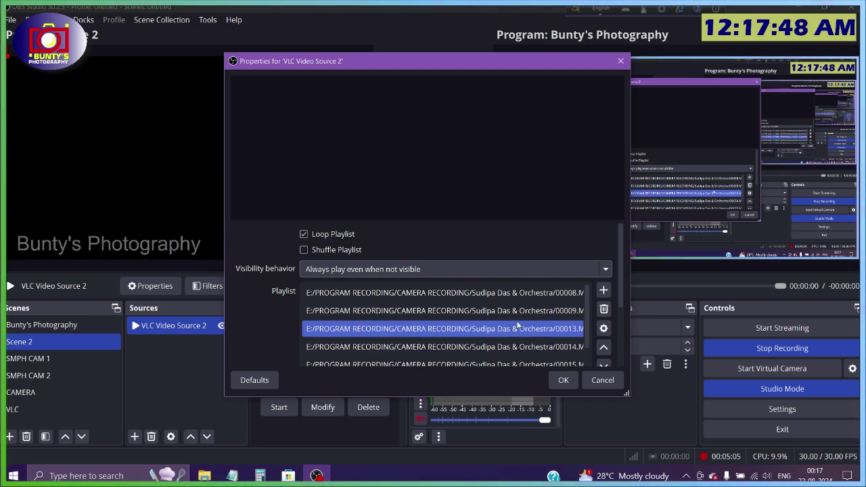
scroll(518, 326, "down", 1)
left_click(558, 294)
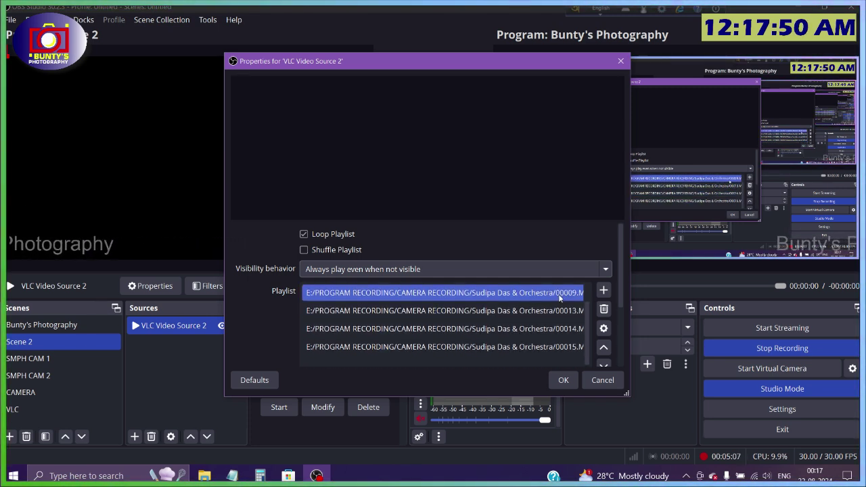
key("Down")
key("Down")
key("Down")
key("Up")
key("Up")
key("Up")
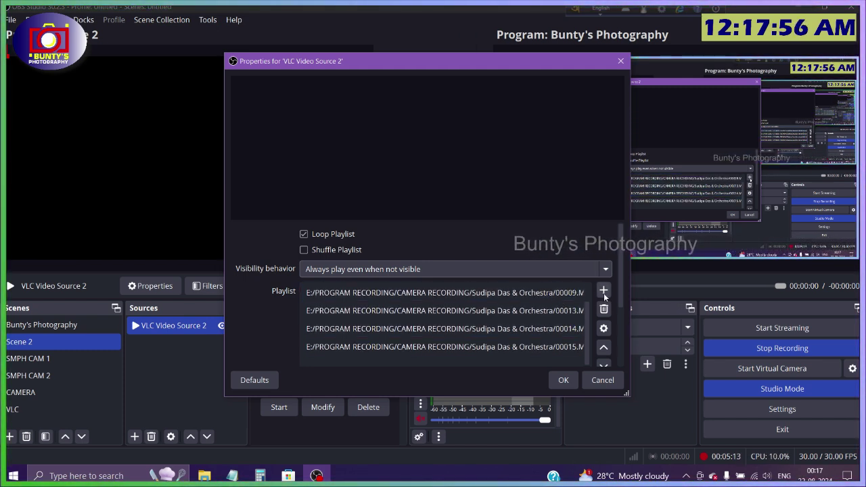
key("Down")
key("Down")
key("Down")
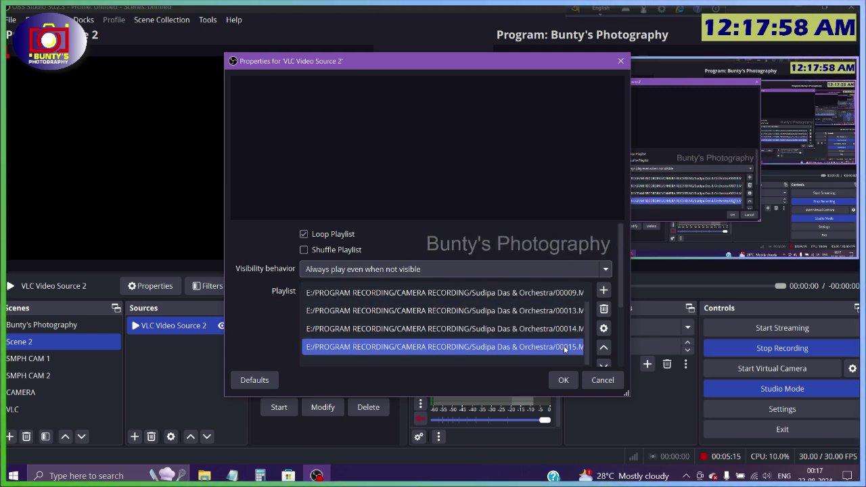
key("Up")
key("Up")
key("Up")
left_click(553, 321)
scroll(553, 321, "down", 1)
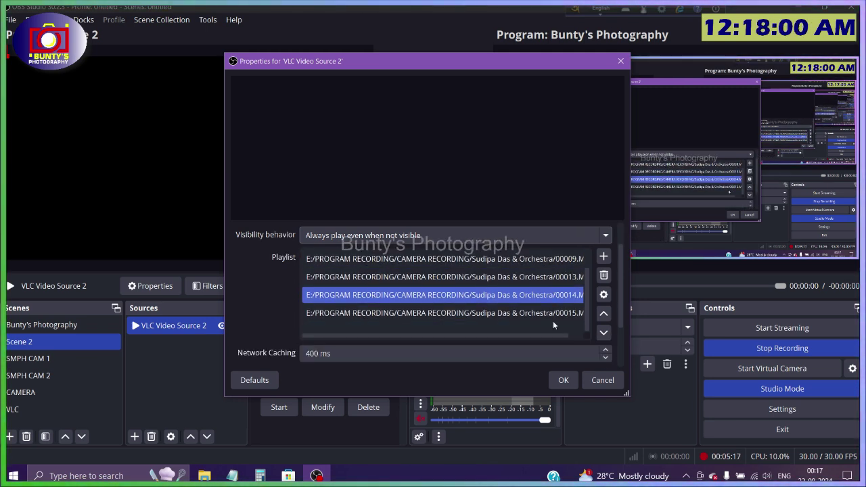
left_click(553, 318)
scroll(553, 317, "up", 2)
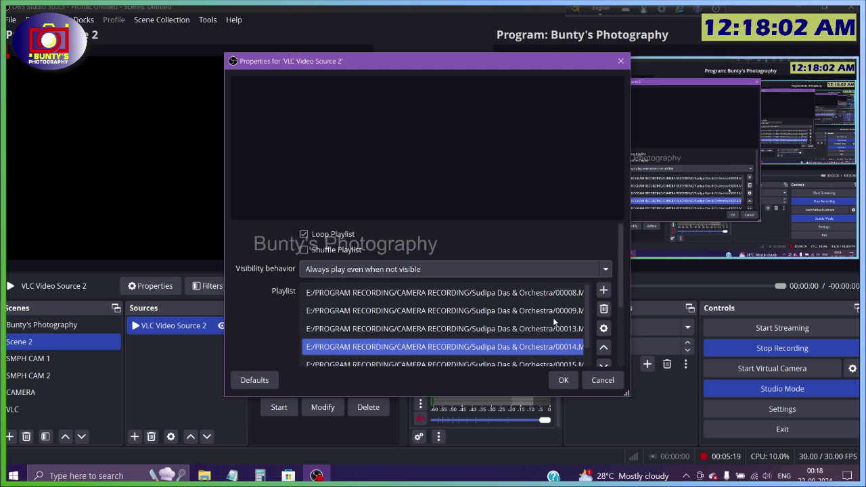
left_click(520, 353)
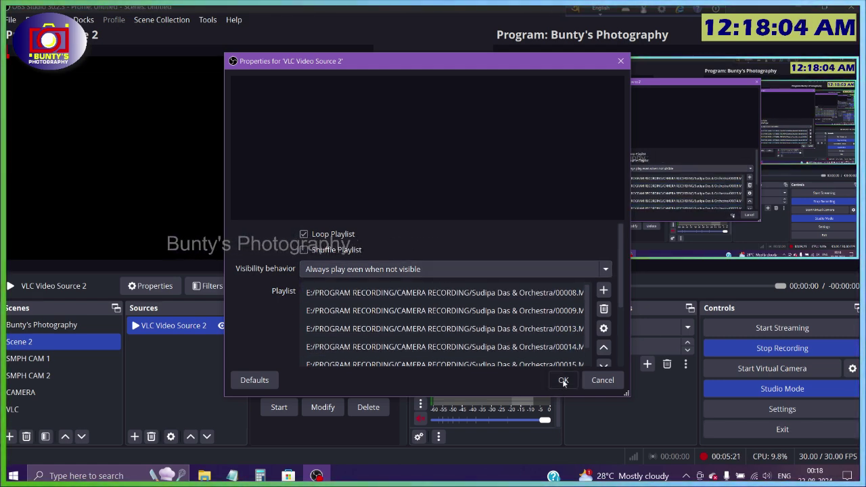
Apply the VLC source's properties and pause its video playback in the preview.
left_click(561, 379)
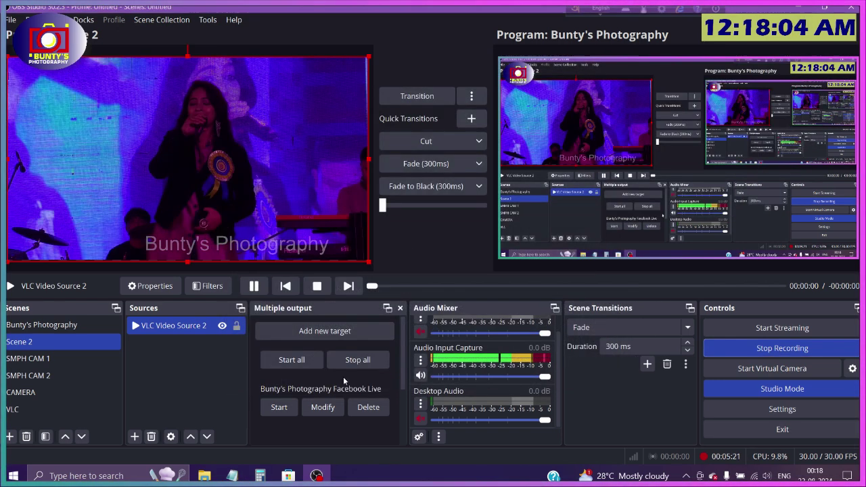
left_click(257, 287)
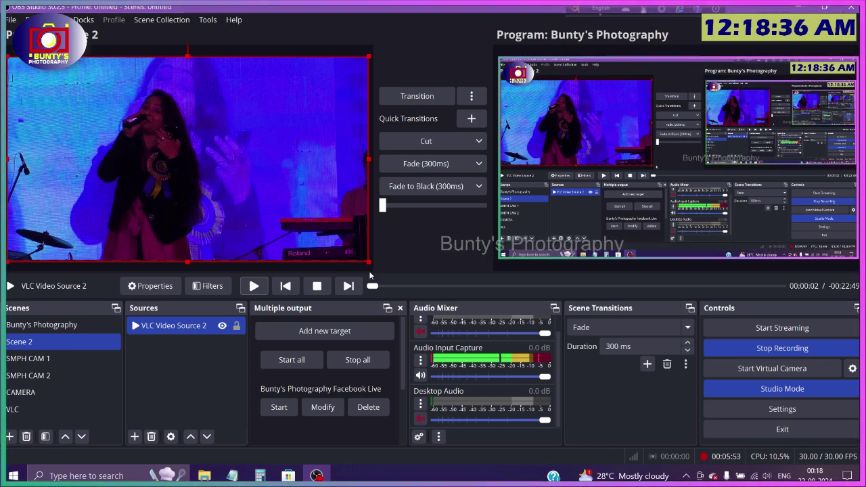
Fit the VLC video source to the screen and resume its playback.
right_click(195, 328)
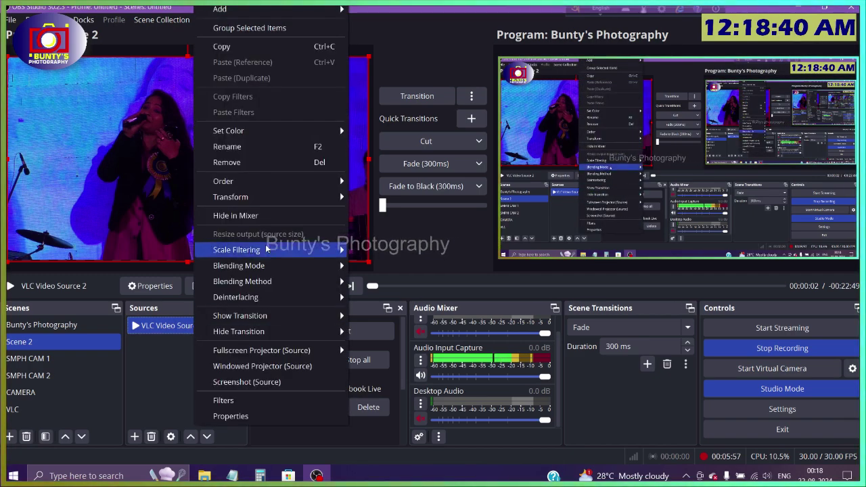
mouse_move(261, 197)
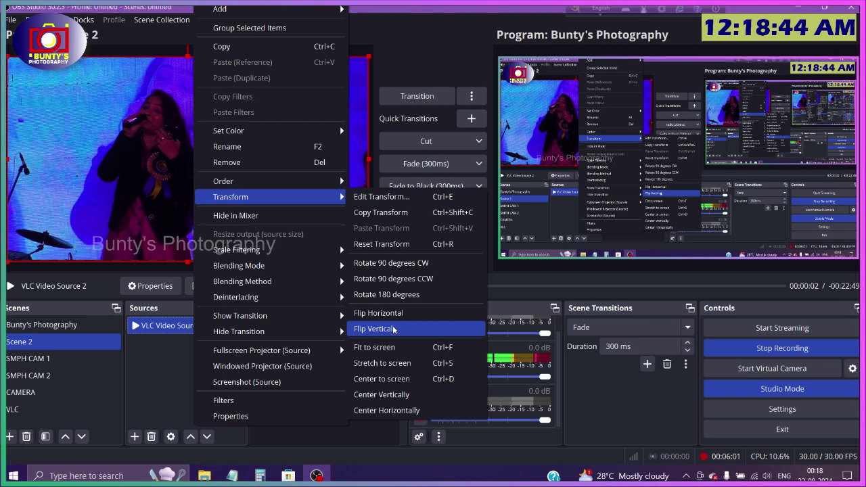
left_click(468, 353)
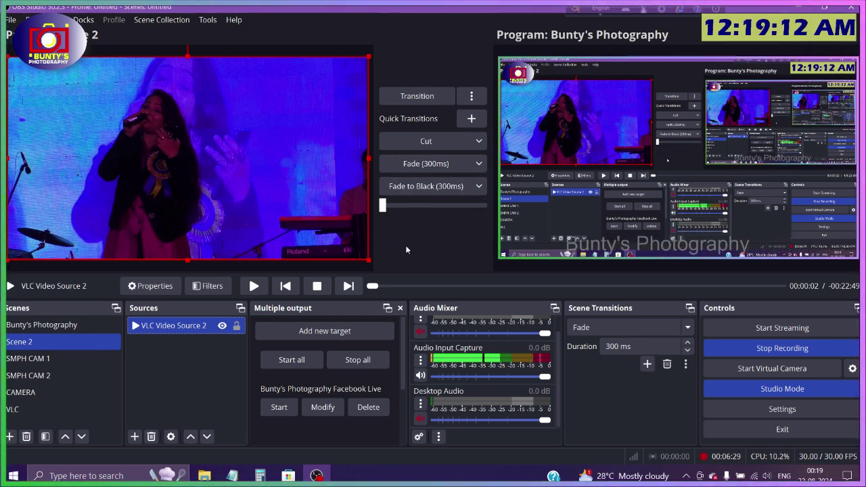
left_click(255, 287)
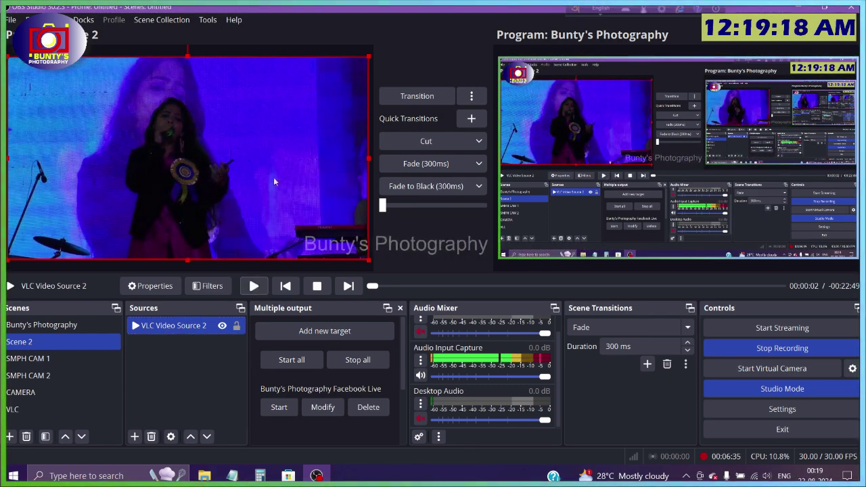